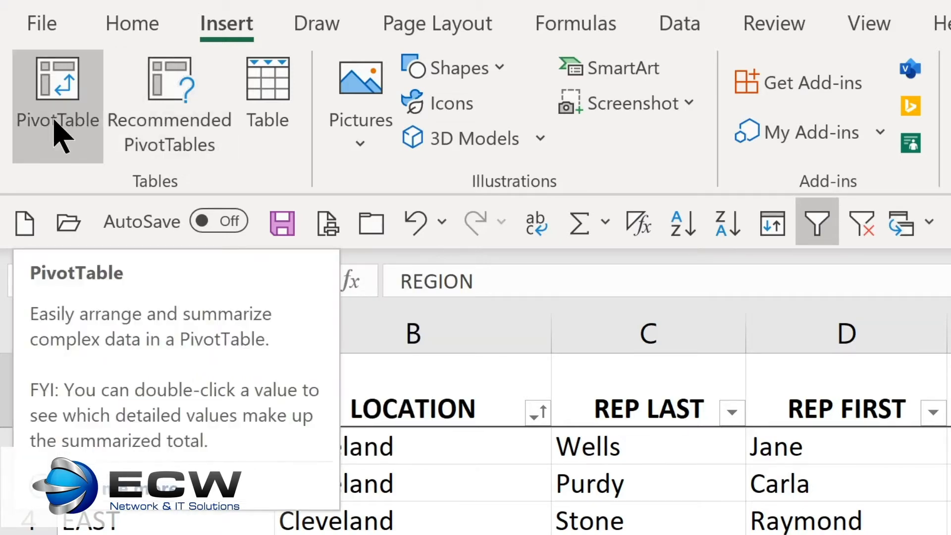
# - Create a PivotTable on a new worksheet from 'Sales Tracking'!$A$1:$J$77, with REGION as rows and TOTALS as summed values
pyautogui.click(58, 136)
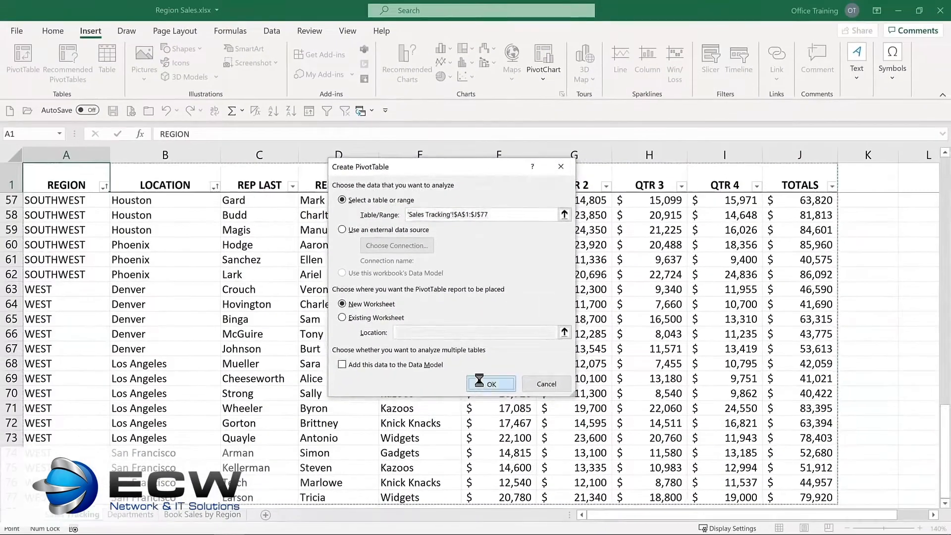
pyautogui.click(515, 448)
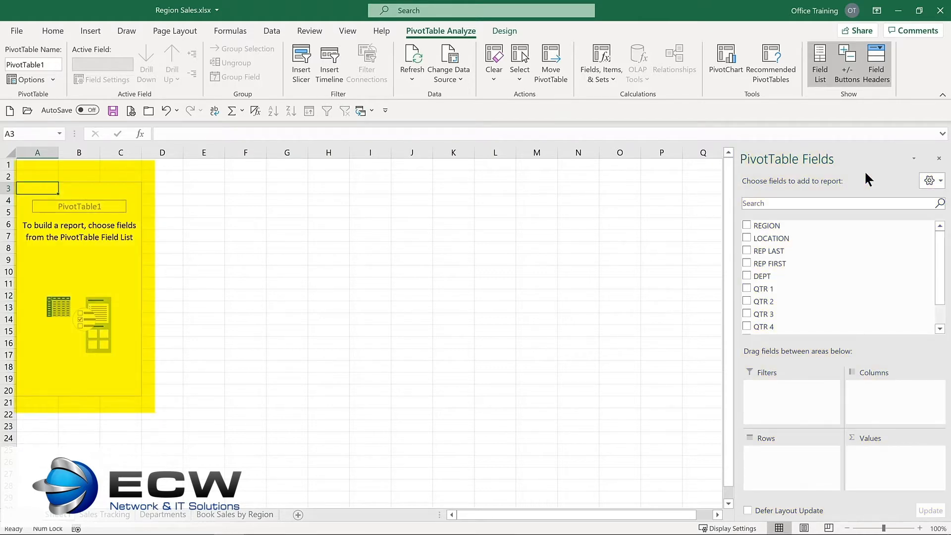
pyautogui.click(746, 226)
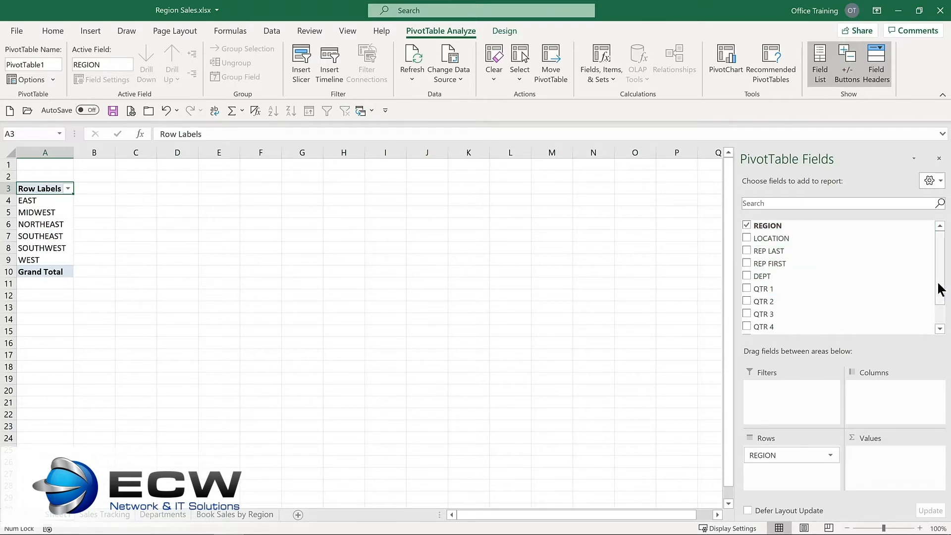
pyautogui.moveTo(940, 287); pyautogui.dragTo(939, 315)
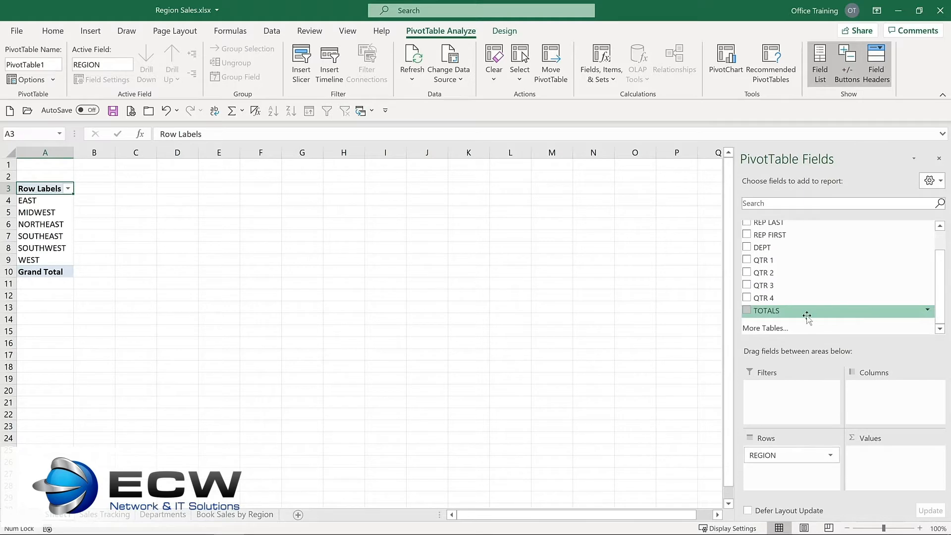
pyautogui.click(746, 309)
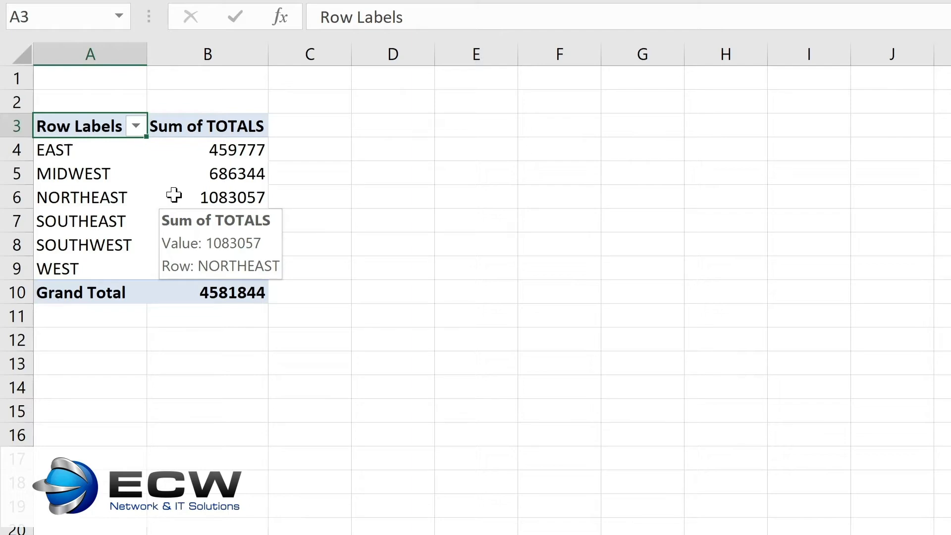
# - Format the PivotTable's Sum of TOTALS values as Currency with the $ symbol and 0 decimal places
pyautogui.rightClick(174, 195)
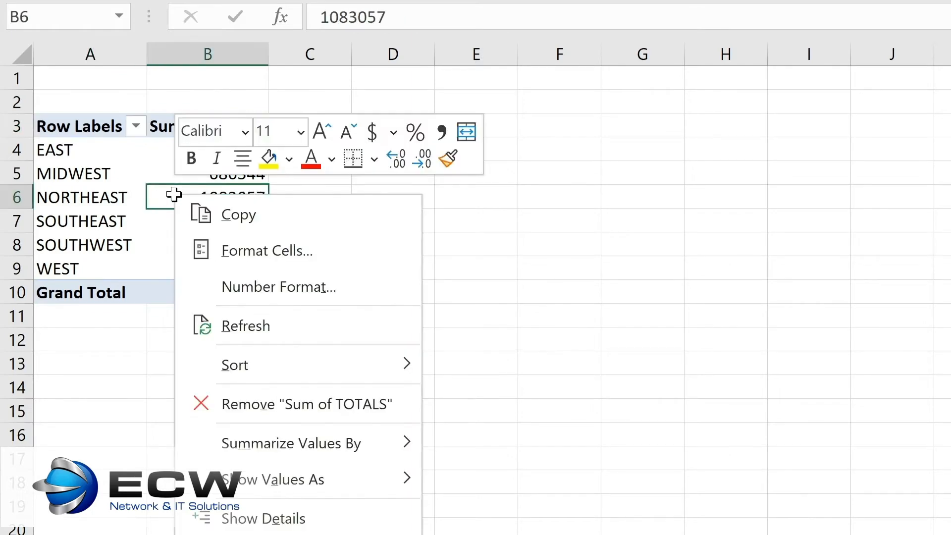
pyautogui.click(236, 288)
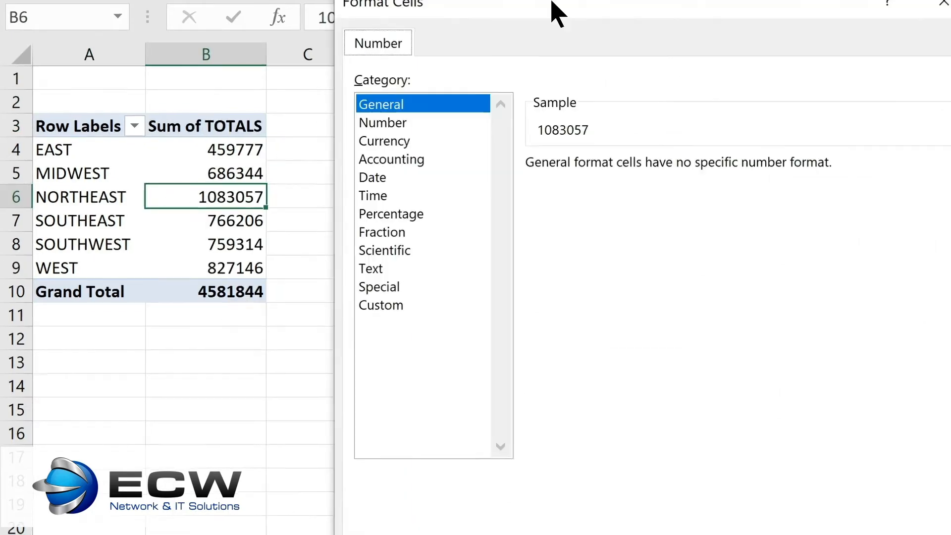
pyautogui.click(263, 132)
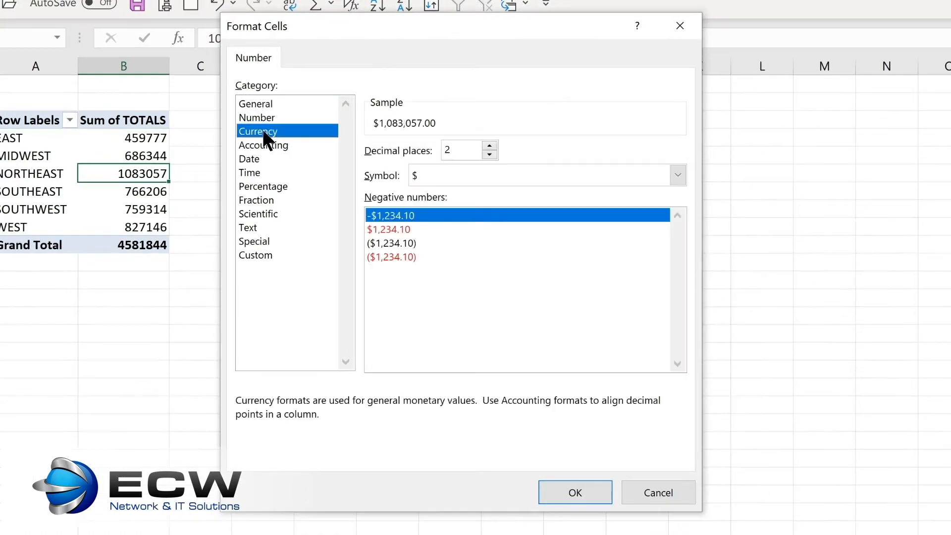
pyautogui.click(489, 155)
pyautogui.click(489, 155)
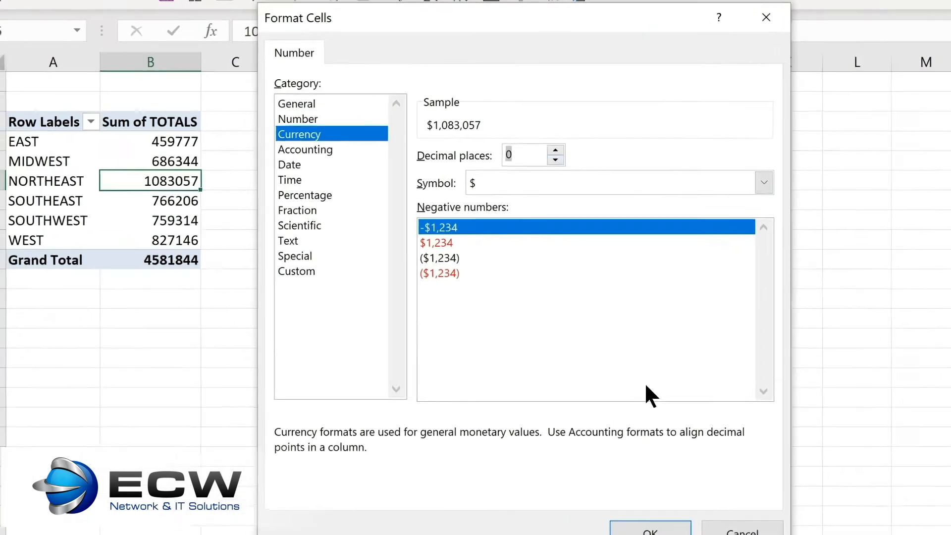
pyautogui.click(575, 492)
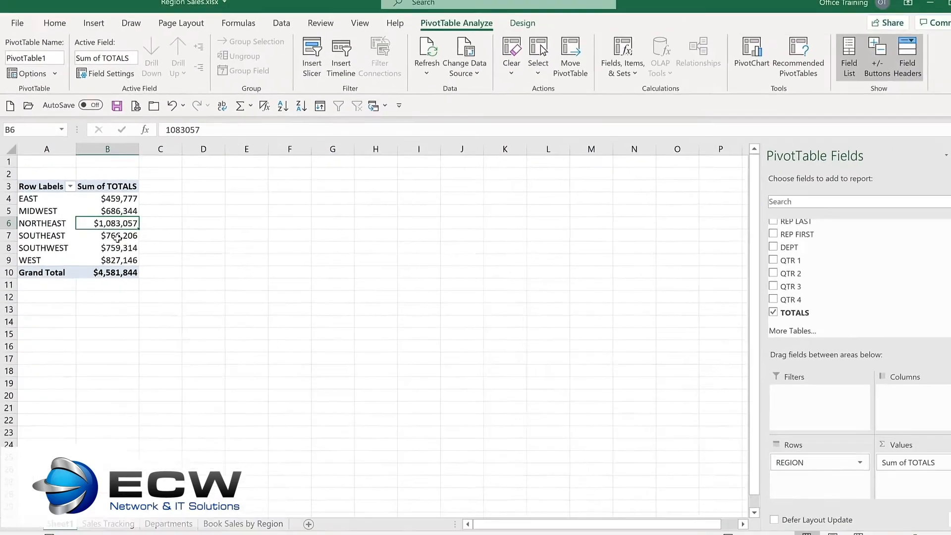
# - Add the DEPT field to the PivotTable and place it in the Columns area
pyautogui.click(747, 246)
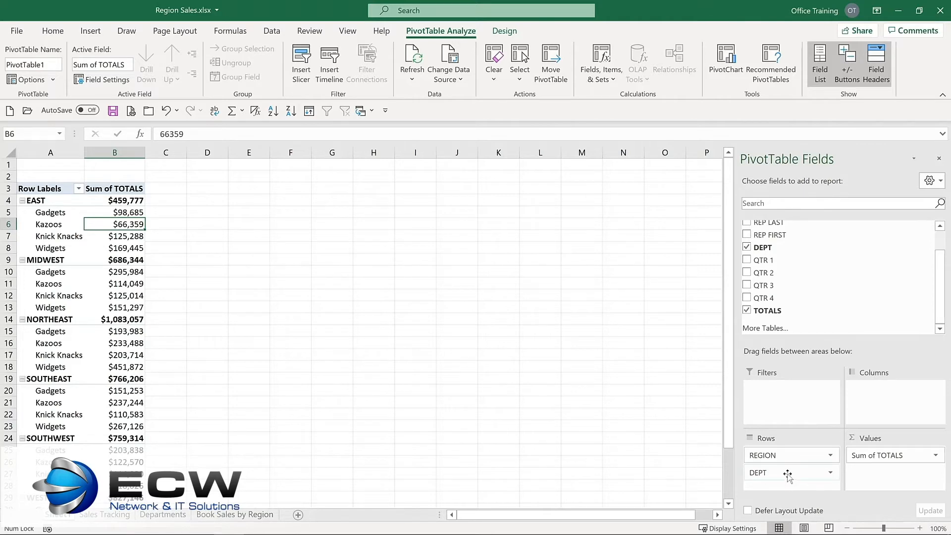
pyautogui.moveTo(787, 474); pyautogui.dragTo(888, 396)
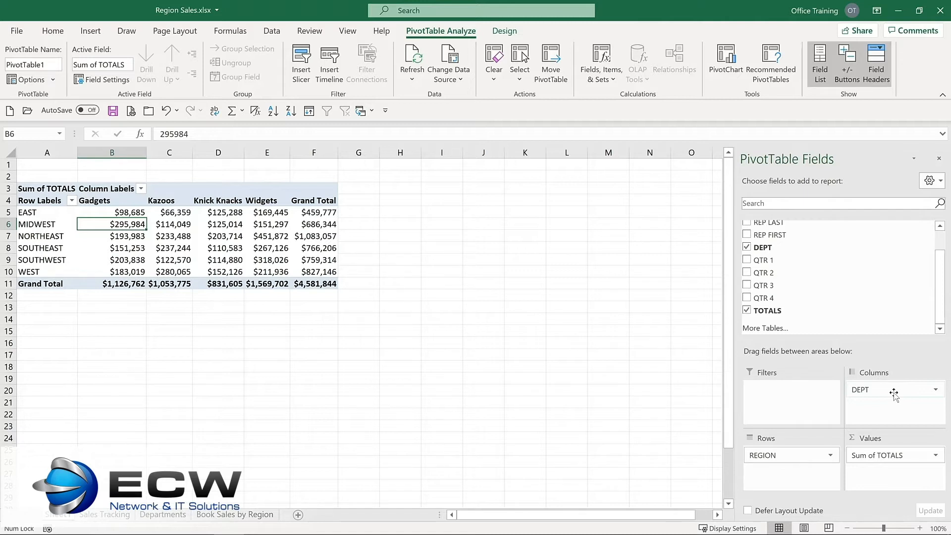
pyautogui.moveTo(207, 232)
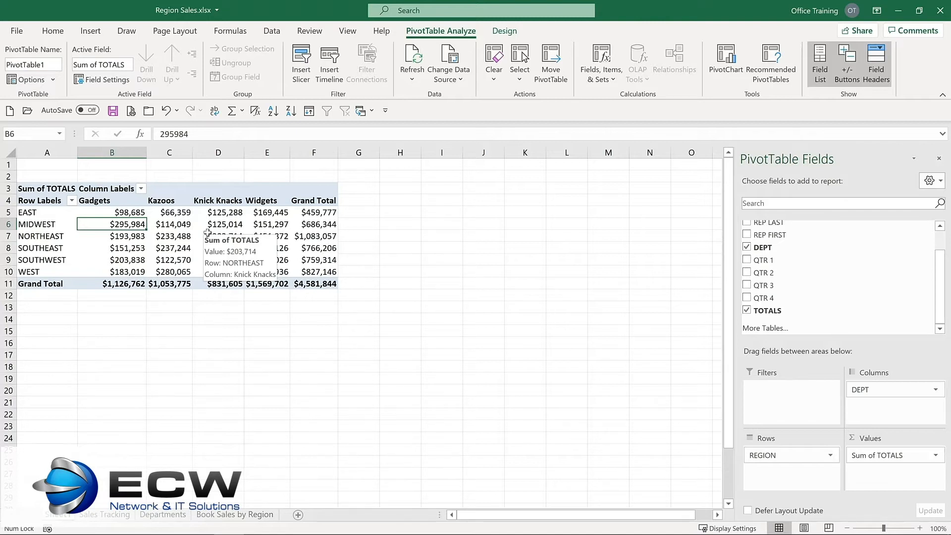
# - Add the LOCATION field to the PivotTable rows, nested beneath REGION
pyautogui.click(504, 29)
pyautogui.click(439, 31)
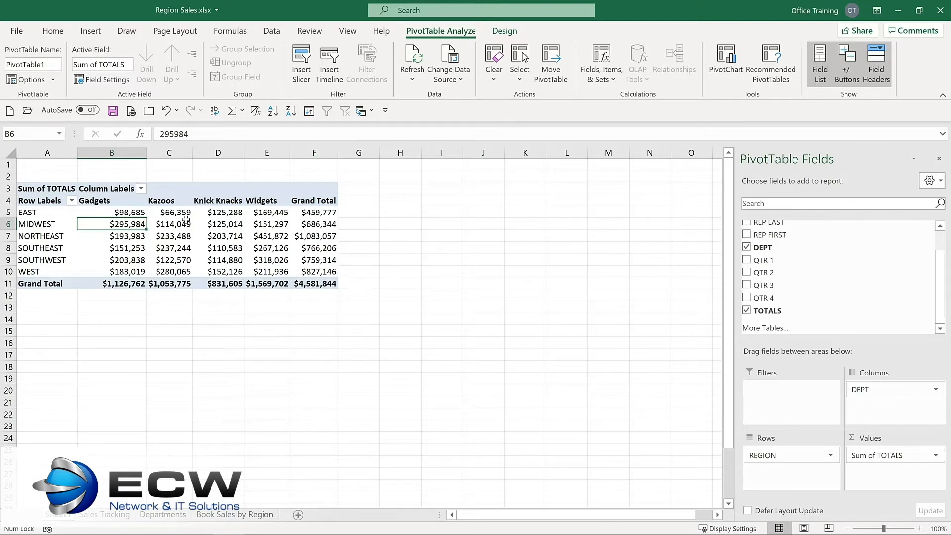
pyautogui.moveTo(185, 221)
pyautogui.moveTo(128, 214)
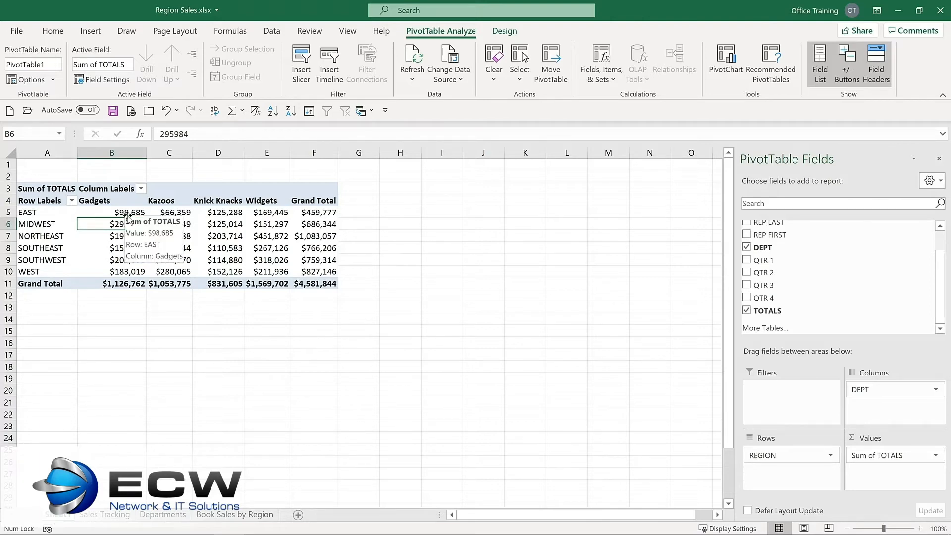
pyautogui.scroll(1, 748, 241)
pyautogui.click(747, 238)
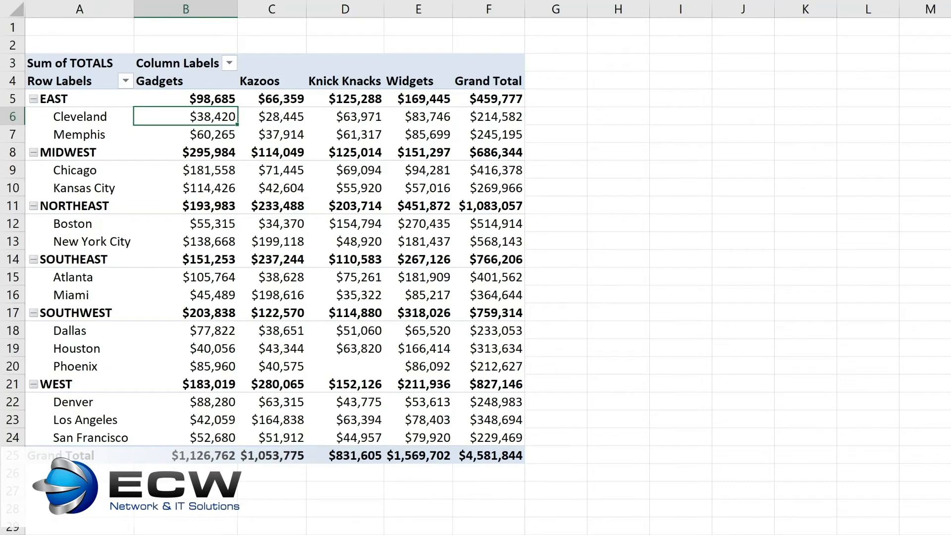
# - On the Sales Tracking sheet, set the QTR 1 amount of the Cleveland Gadgets row (cell F2) to 100000
pyautogui.hotkey('ctrl', 'pagedown')
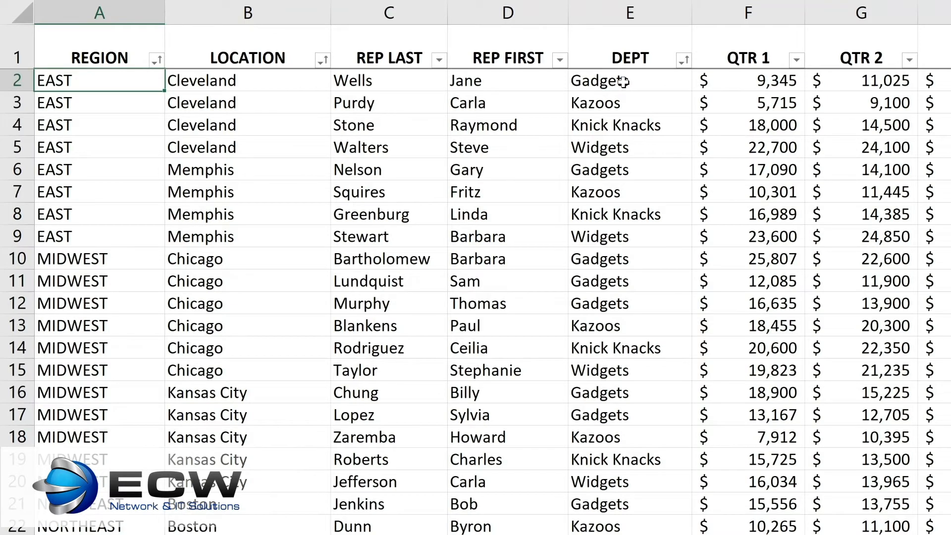
pyautogui.click(757, 79)
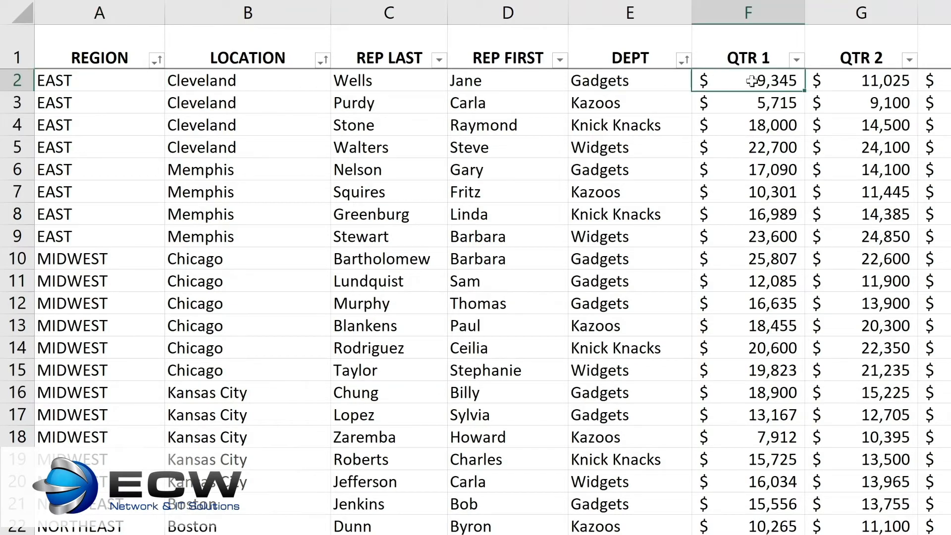
pyautogui.doubleClick(752, 80)
pyautogui.write('100000')
pyautogui.press('Return')
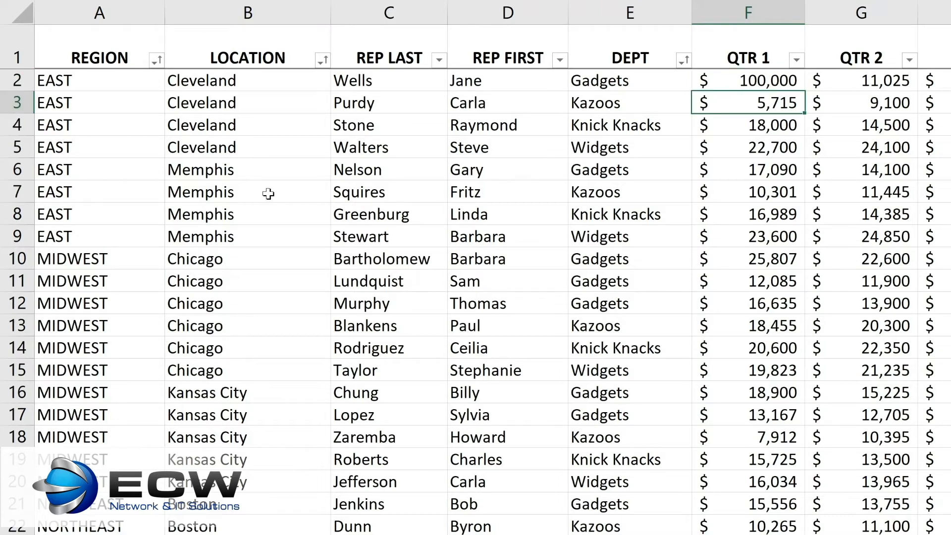
# - Change the location of the Memphis Gadgets record in cell B6 to Cleveland
pyautogui.click(217, 170)
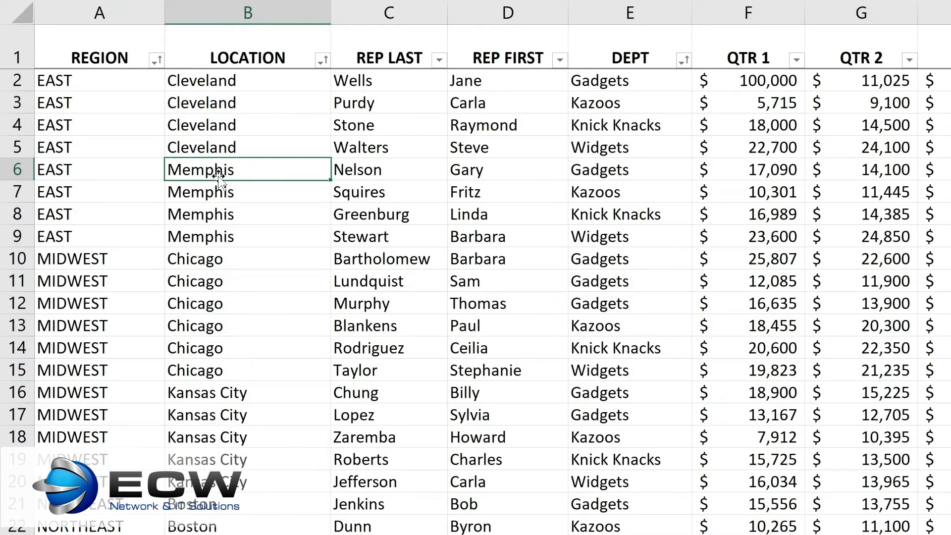
pyautogui.write('c')
pyautogui.press('BackSpace')
pyautogui.write('c')
pyautogui.press('Return')
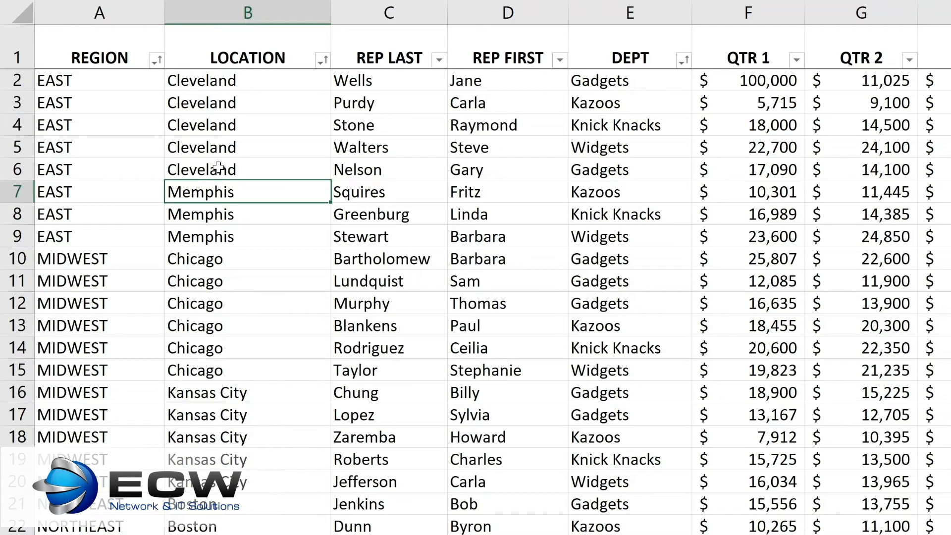
# - Return to the PivotTable sheet and run Refresh All to bring in the edited source data
pyautogui.click(623, 172)
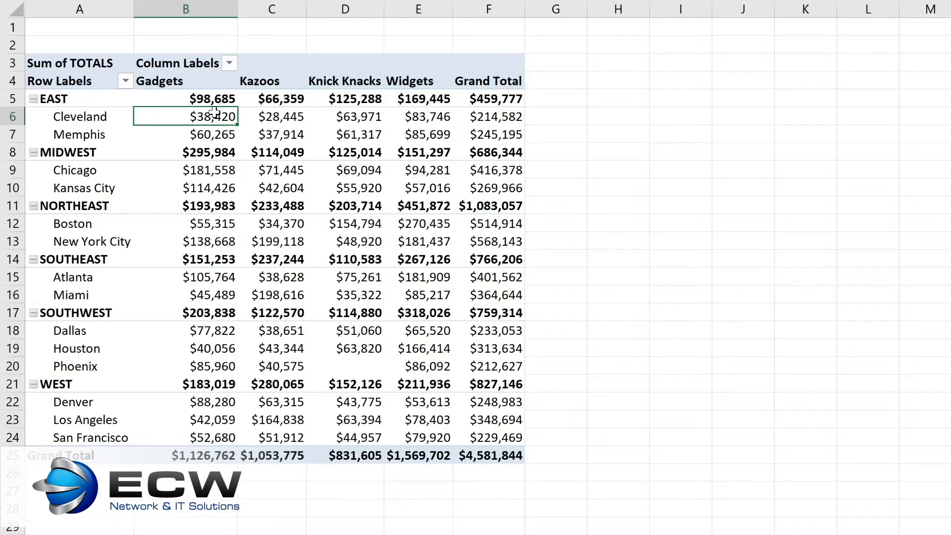
pyautogui.moveTo(153, 164)
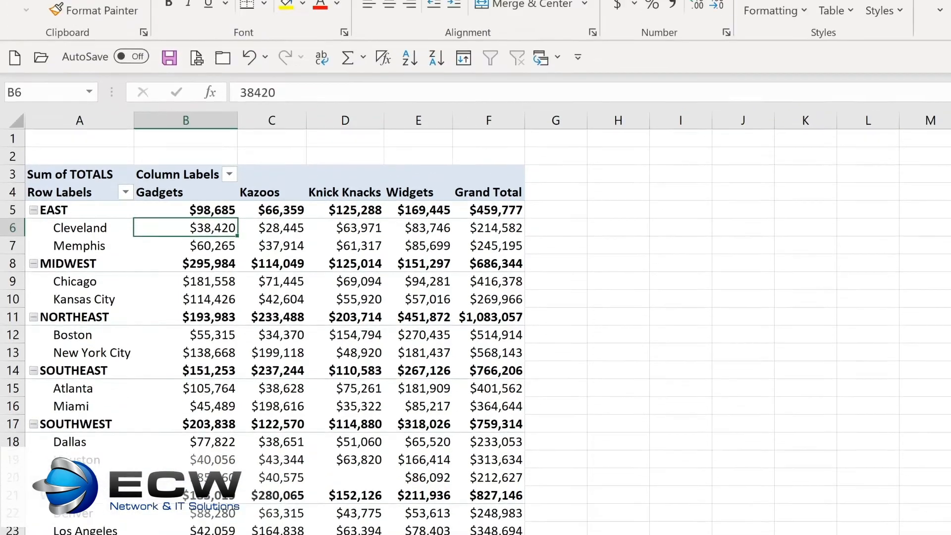
pyautogui.click(661, 26)
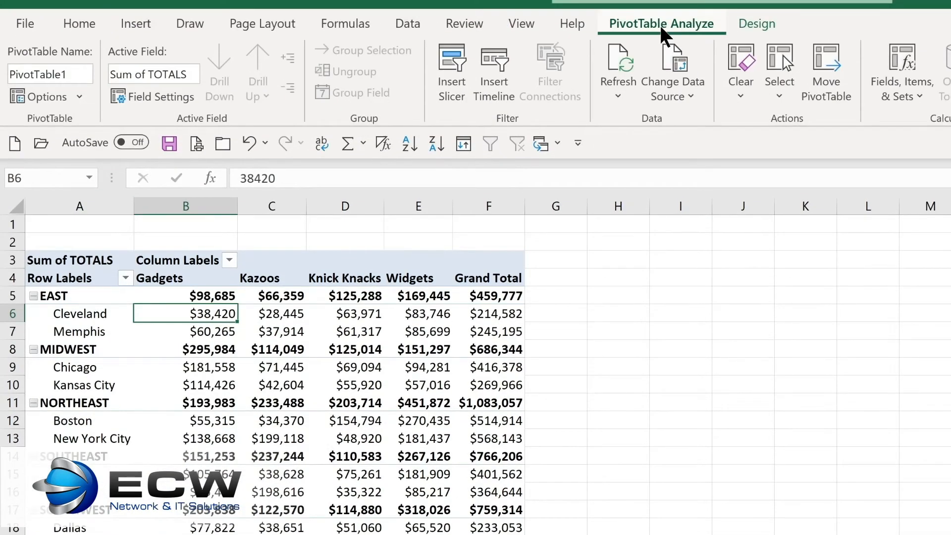
pyautogui.click(614, 91)
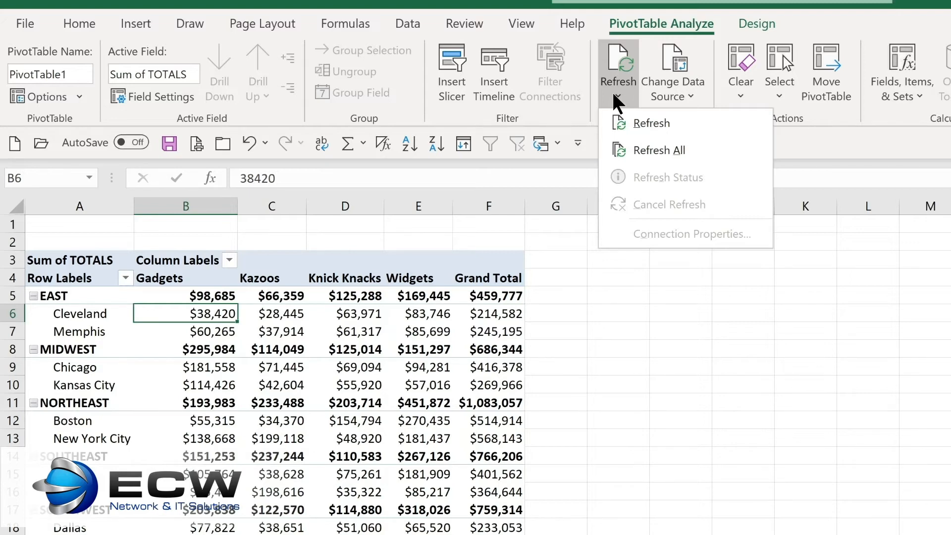
pyautogui.click(643, 150)
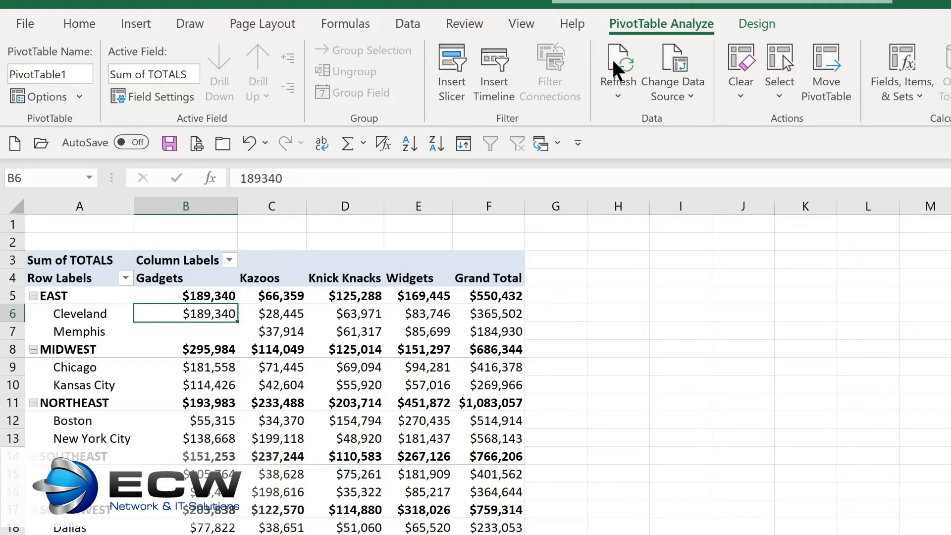
# - Check the source range in the PivotTable's data source settings and close them
pyautogui.click(681, 94)
pyautogui.click(680, 117)
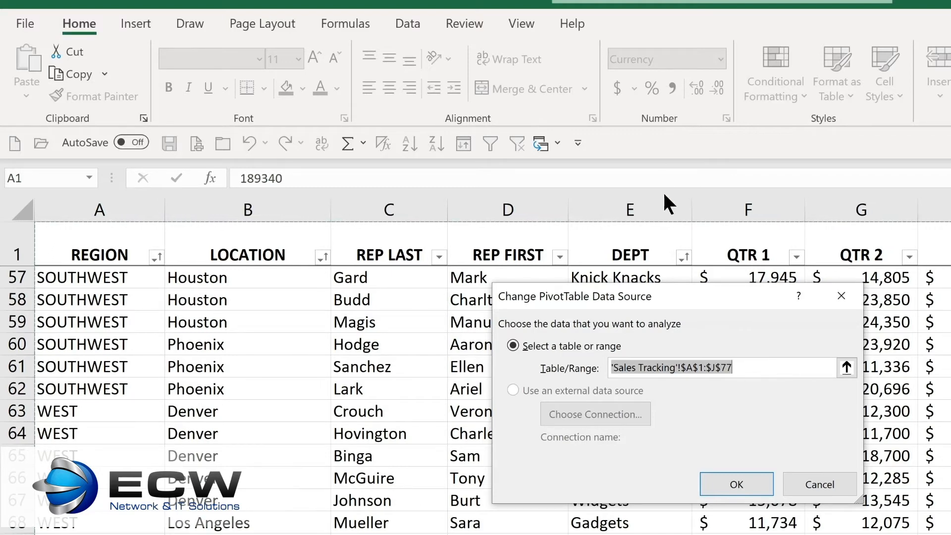
pyautogui.click(747, 476)
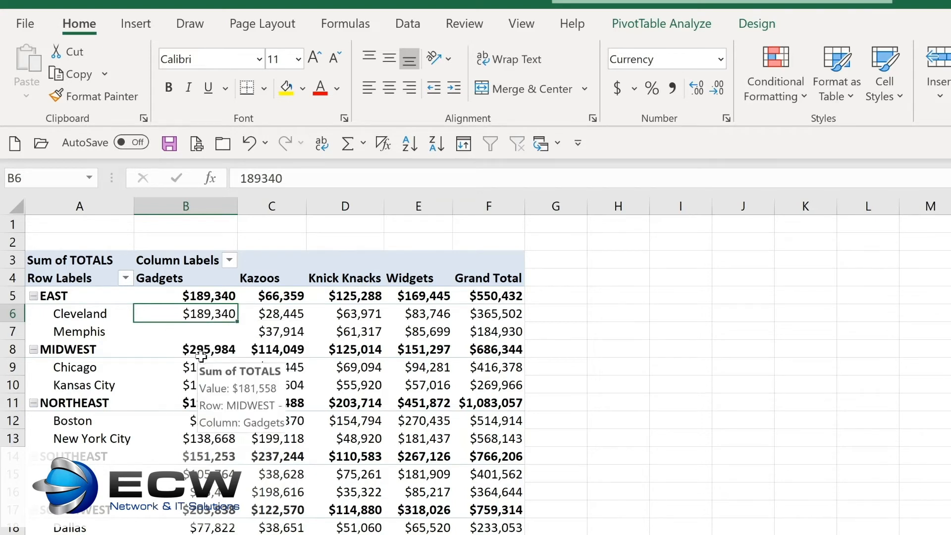
# - Extract the source records behind the Chicago Gadgets total onto a new sheet and return to the PivotTable
pyautogui.moveTo(197, 369)
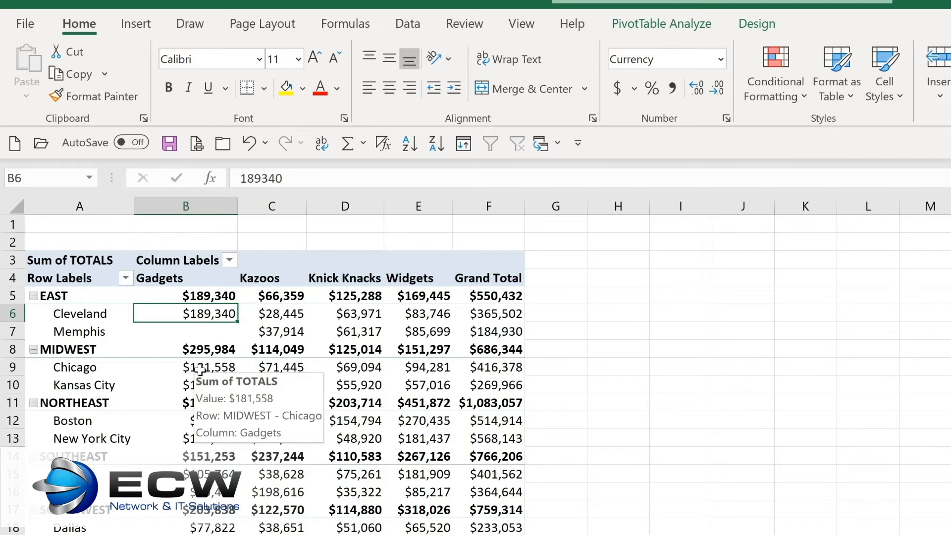
pyautogui.doubleClick(200, 369)
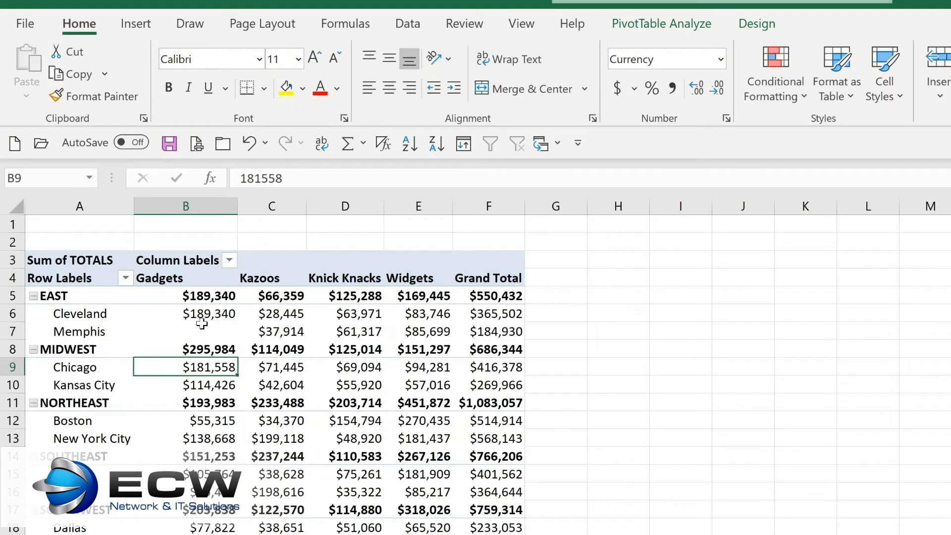
pyautogui.moveTo(201, 324)
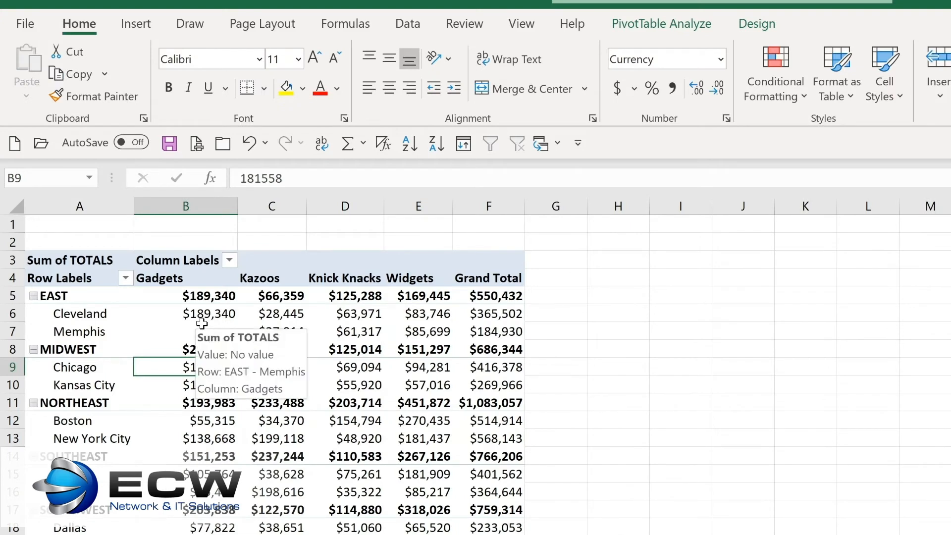
# - Collapse the EAST region in the PivotTable and expand it again
pyautogui.moveTo(77, 317)
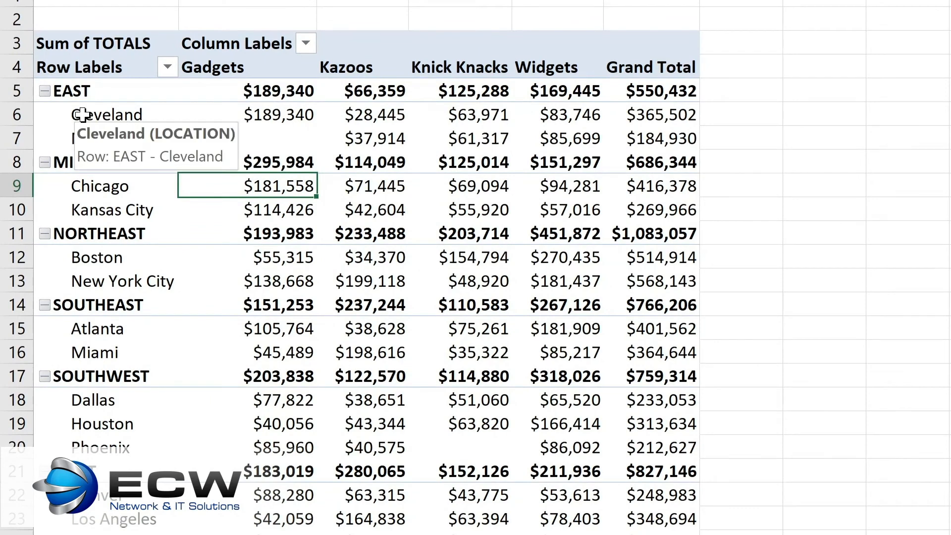
pyautogui.click(44, 92)
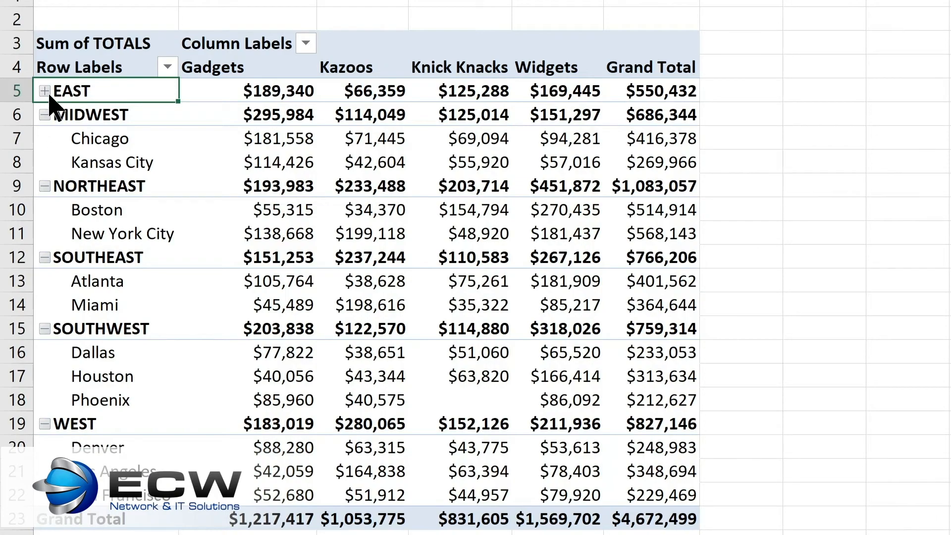
pyautogui.click(44, 90)
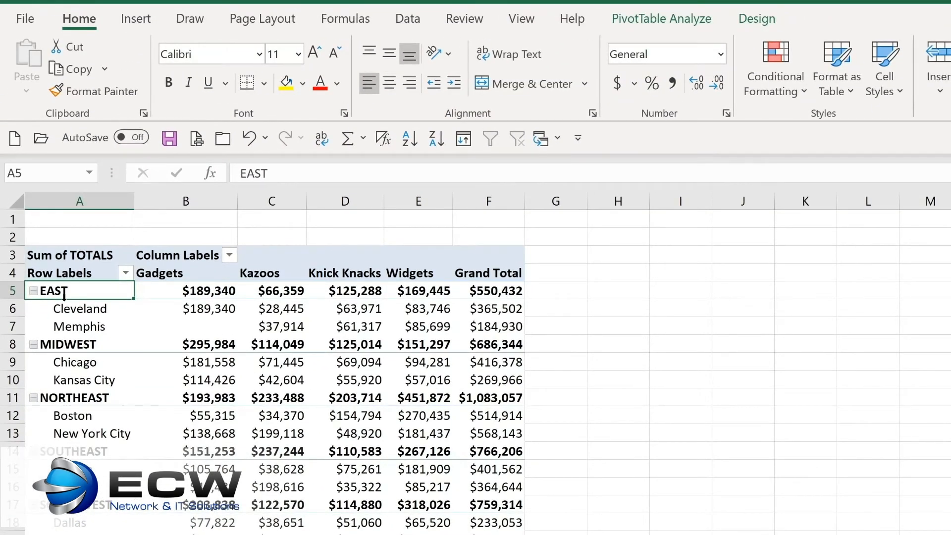
# - Collapse all regions in the PivotTable at once and expand the whole field again
pyautogui.click(641, 19)
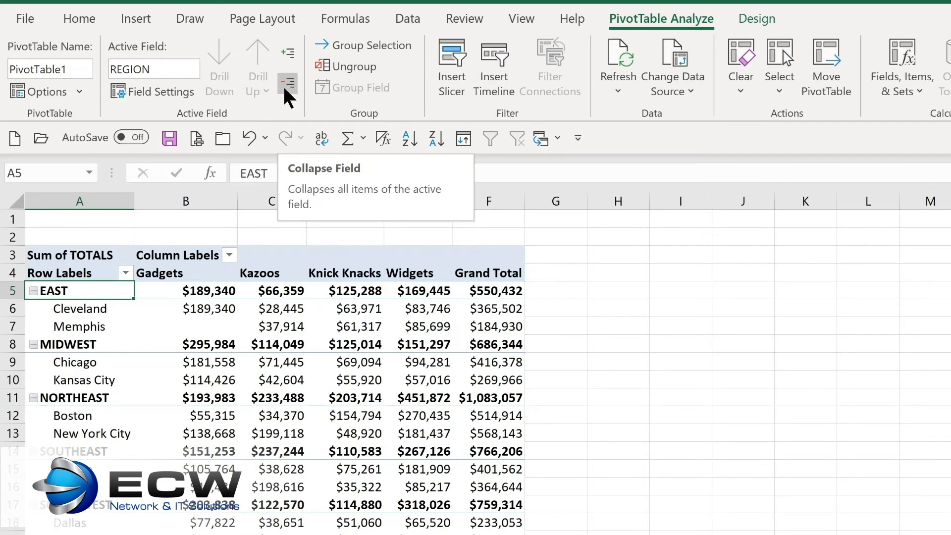
pyautogui.click(286, 87)
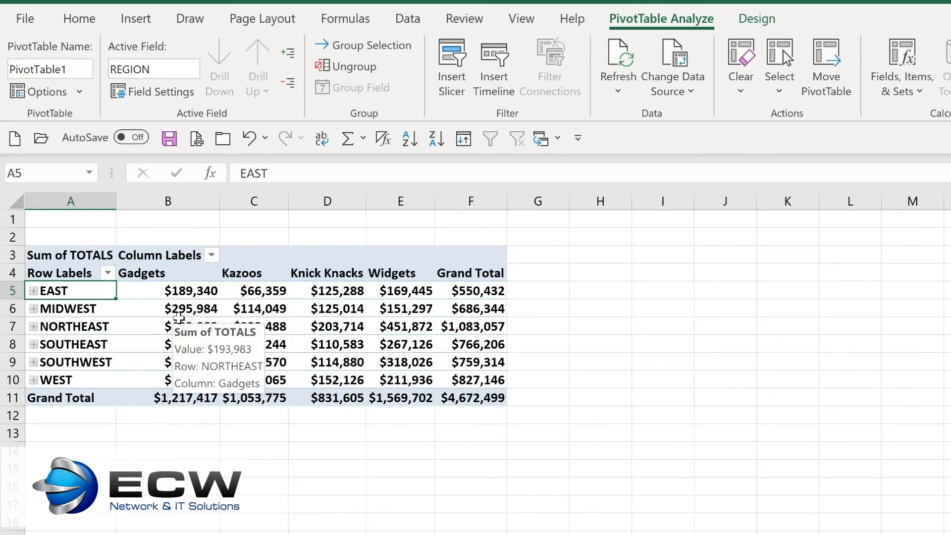
pyautogui.click(289, 47)
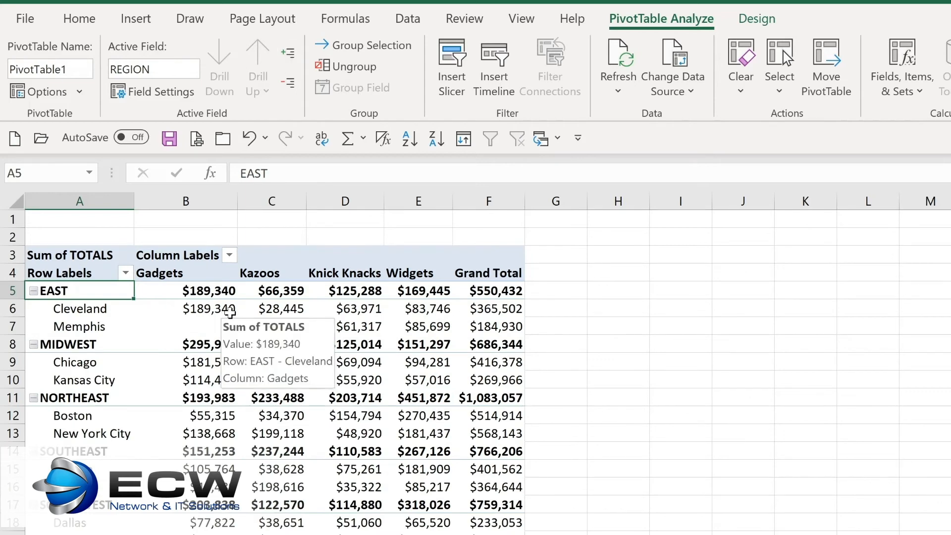
# - Apply the blue style from the first row of Medium PivotTable styles and show all subtotals at the bottom of each group
pyautogui.click(762, 19)
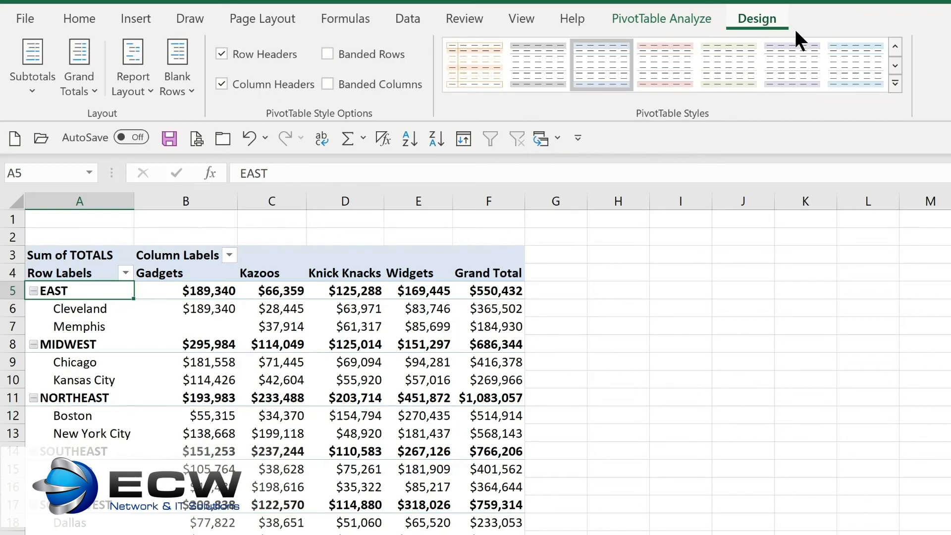
pyautogui.click(895, 82)
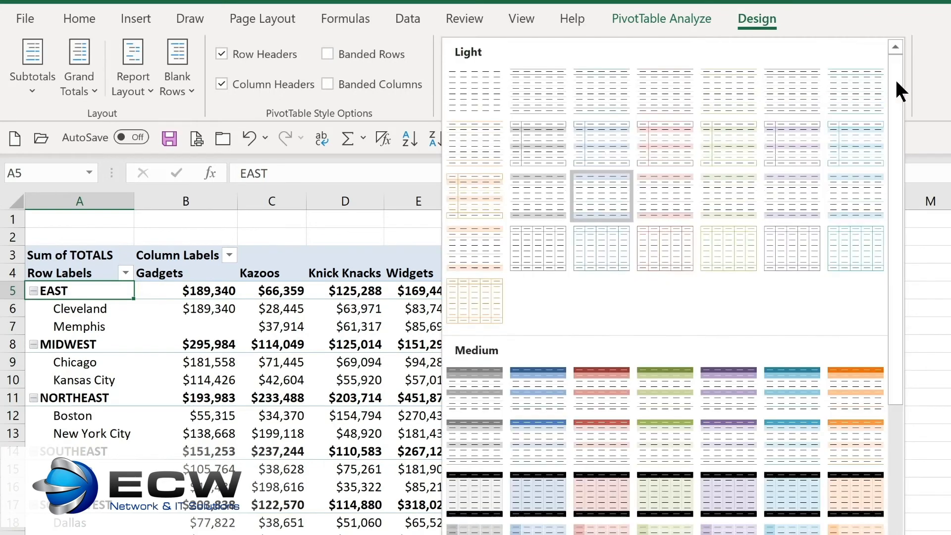
pyautogui.click(519, 398)
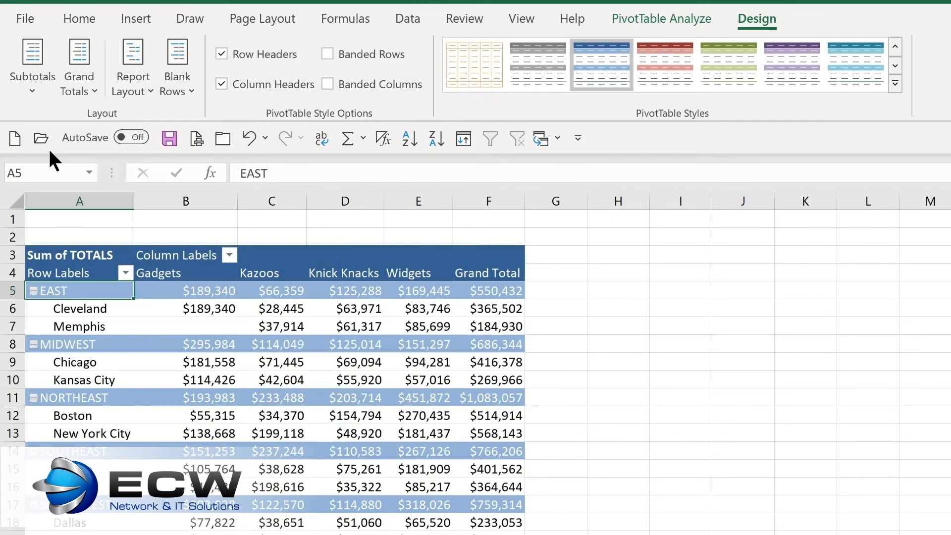
pyautogui.click(37, 94)
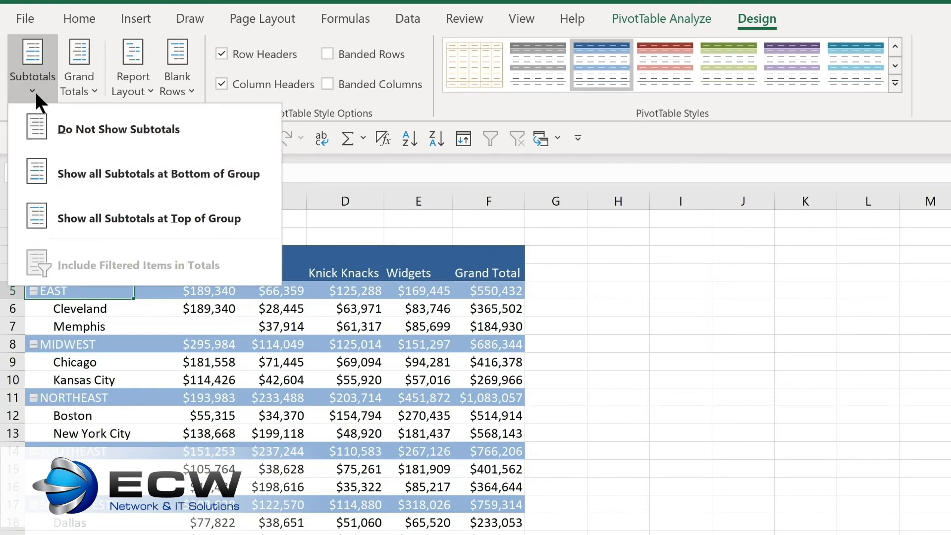
pyautogui.click(94, 179)
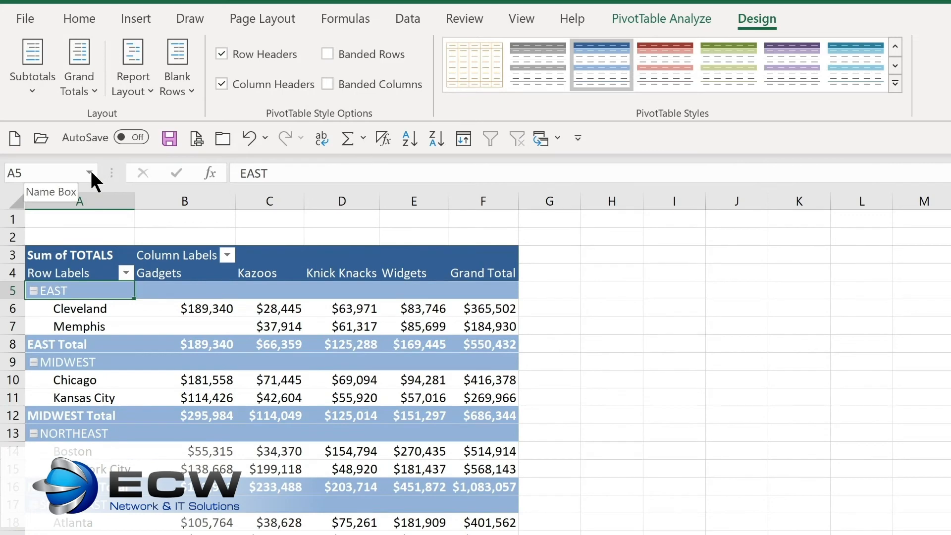
pyautogui.click(79, 87)
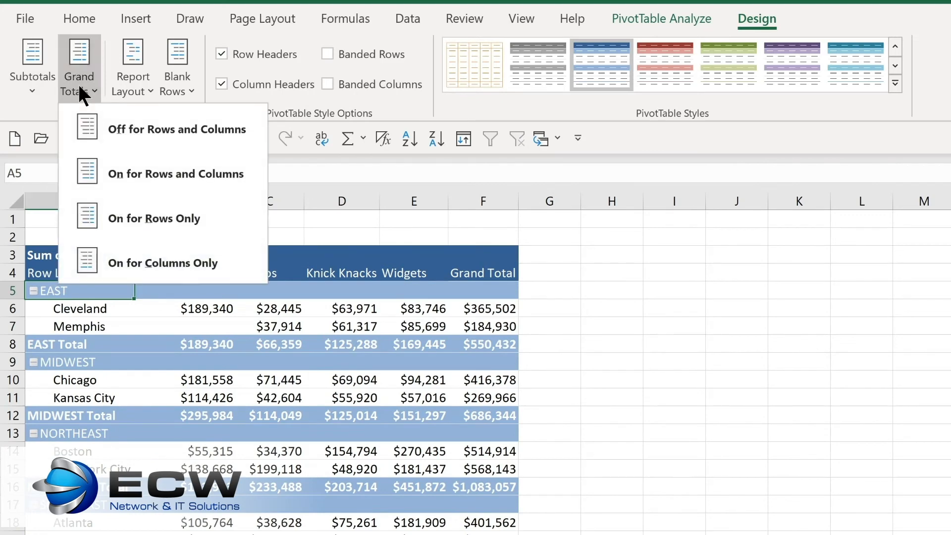
pyautogui.click(145, 88)
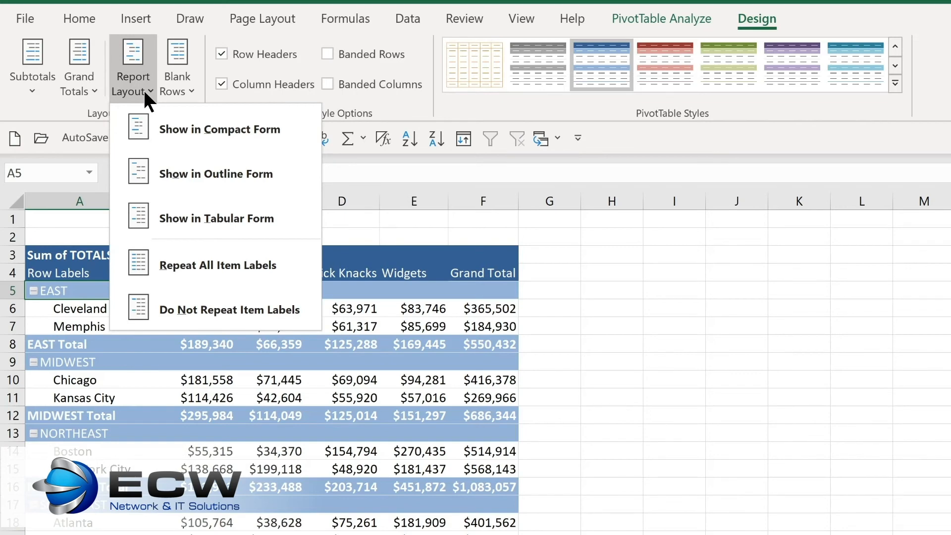
pyautogui.click(143, 88)
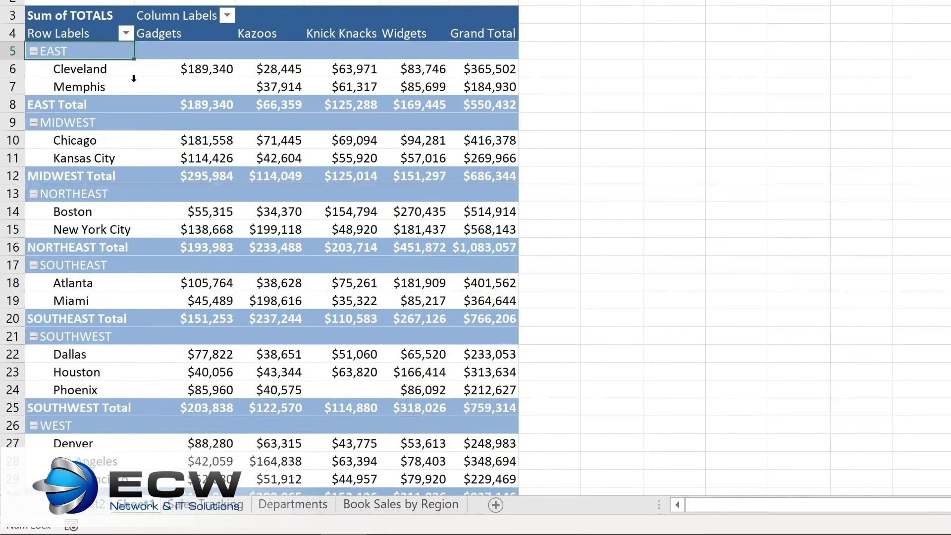
# - Filter the PivotTable's row labels to only the EAST, MIDWEST and NORTHEAST regions
pyautogui.click(125, 31)
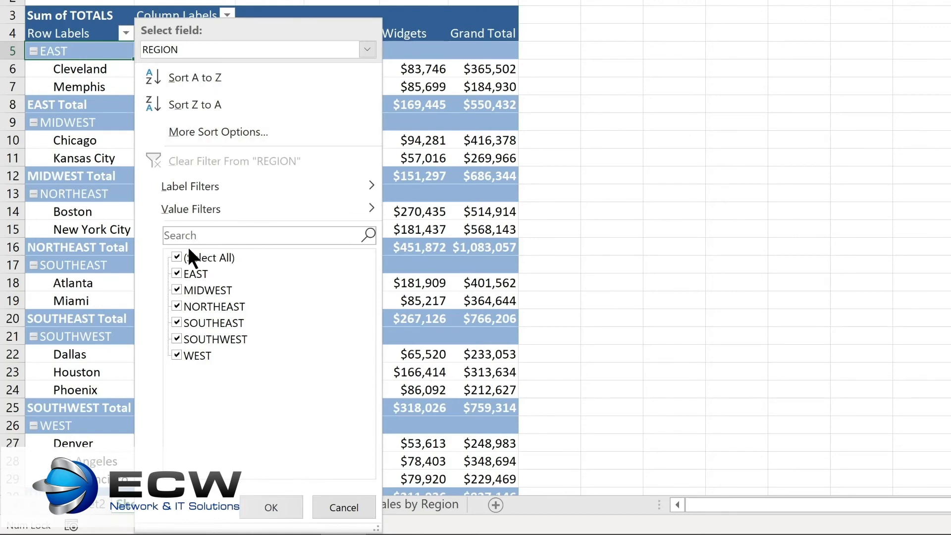
pyautogui.click(175, 256)
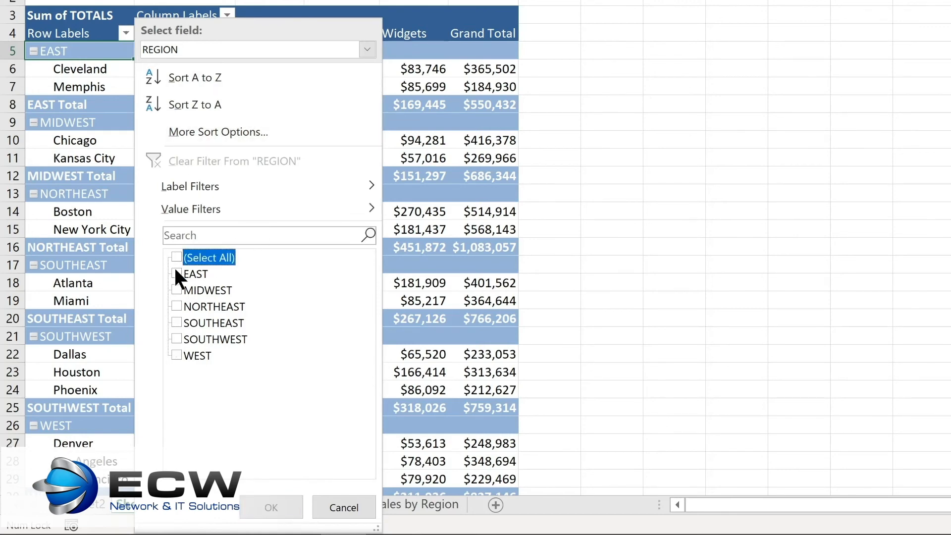
pyautogui.click(175, 272)
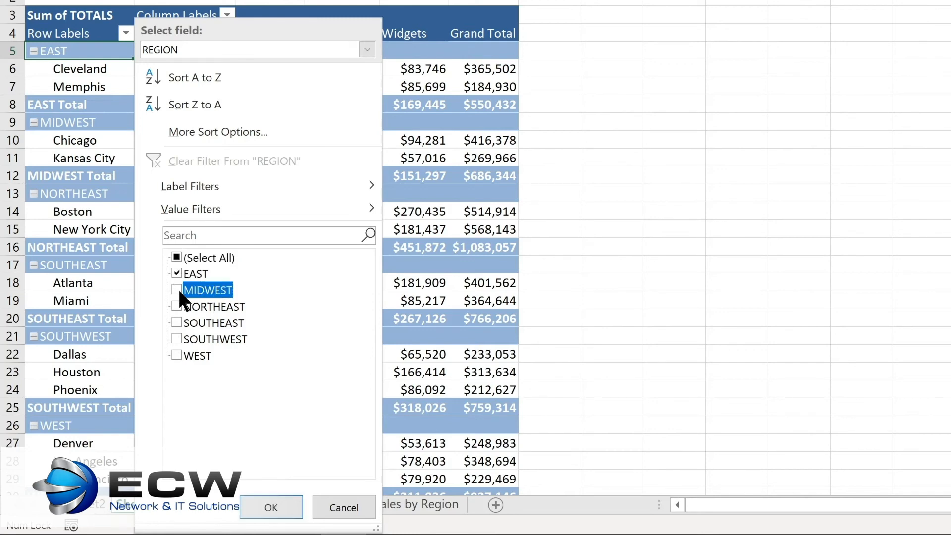
pyautogui.click(175, 304)
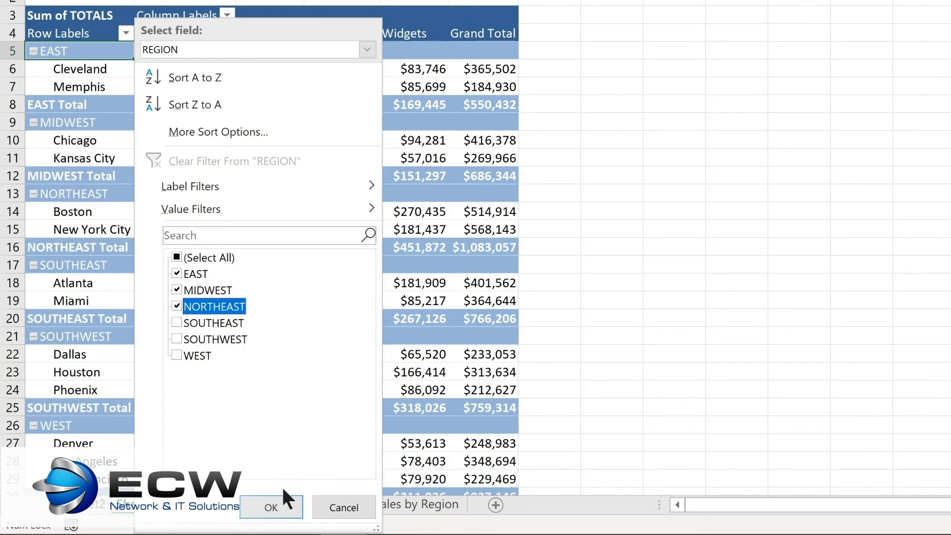
pyautogui.click(276, 502)
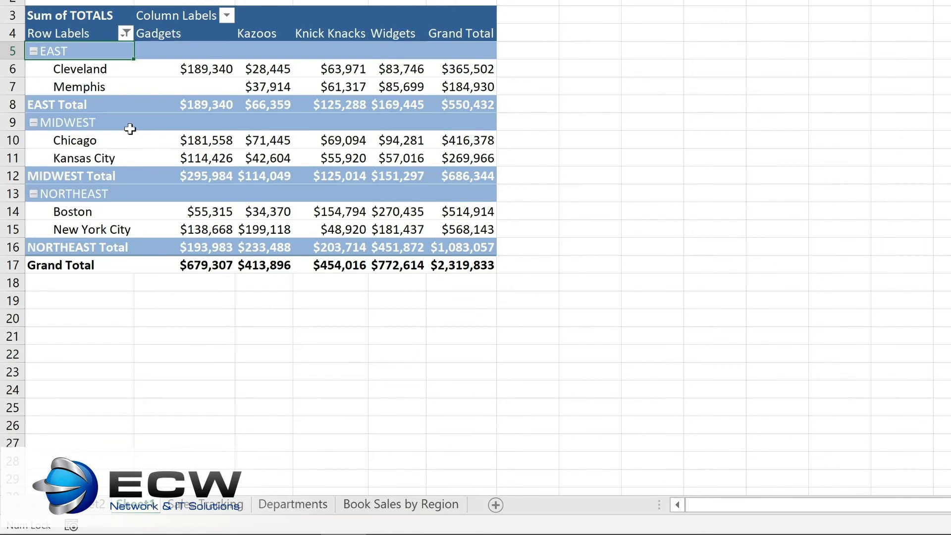
# - Clear the REGION filter from the PivotTable's row labels
pyautogui.click(226, 16)
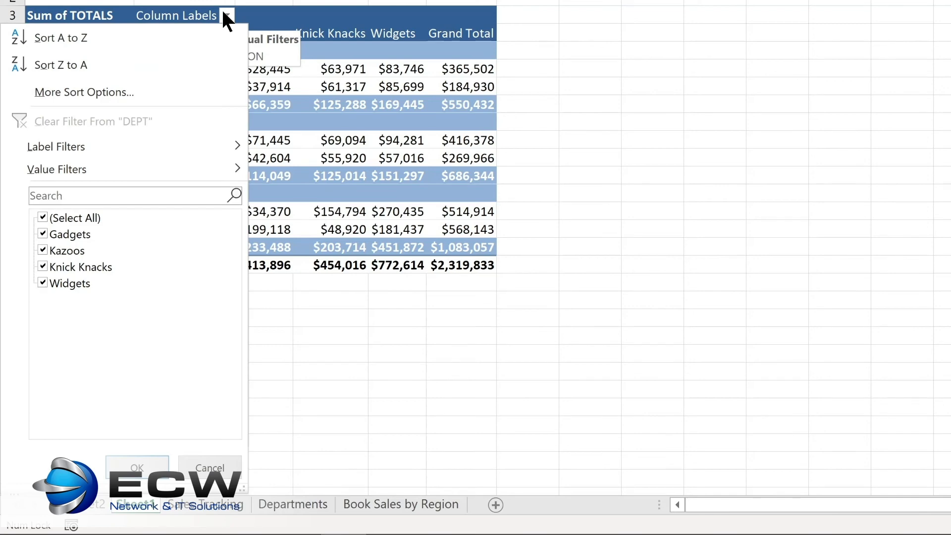
pyautogui.click(223, 14)
pyautogui.click(126, 33)
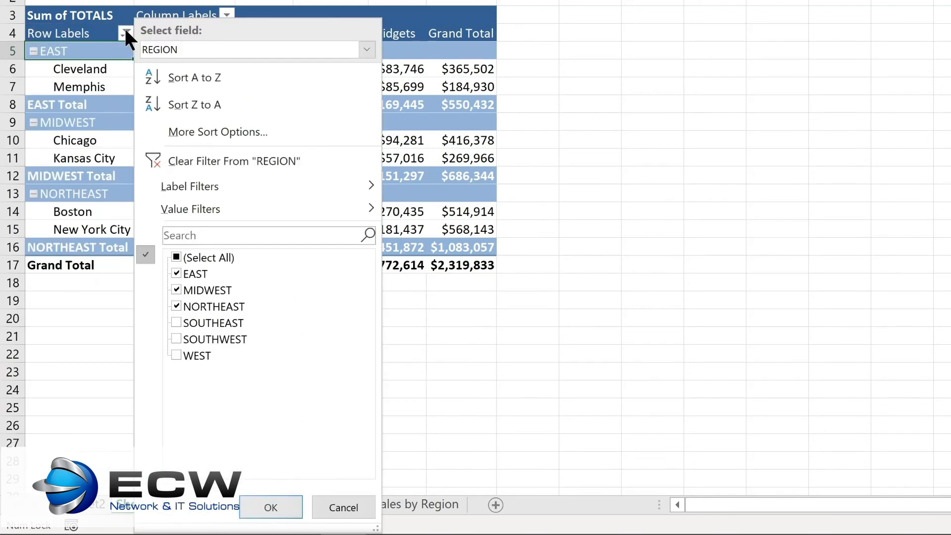
pyautogui.click(185, 156)
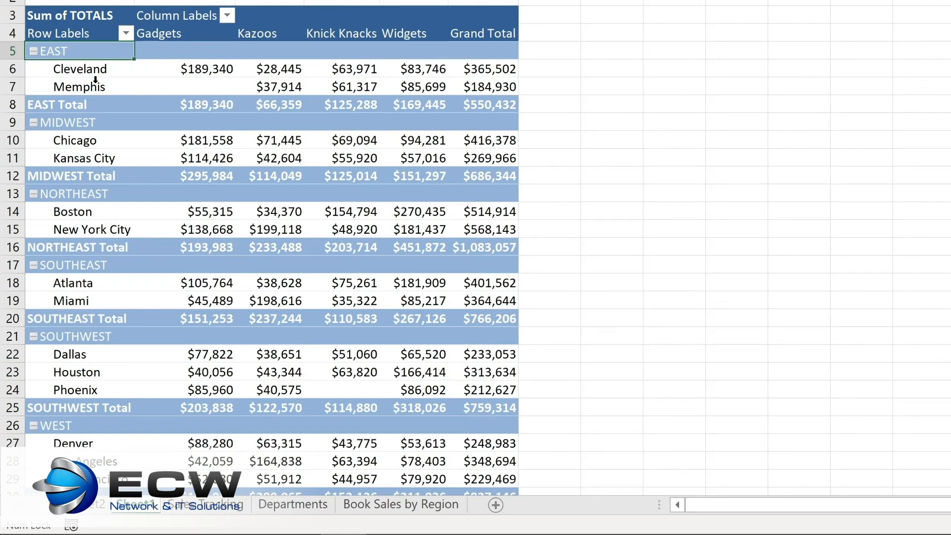
# - Sort the locations within each region by their Grand Total from smallest to largest
pyautogui.click(184, 69)
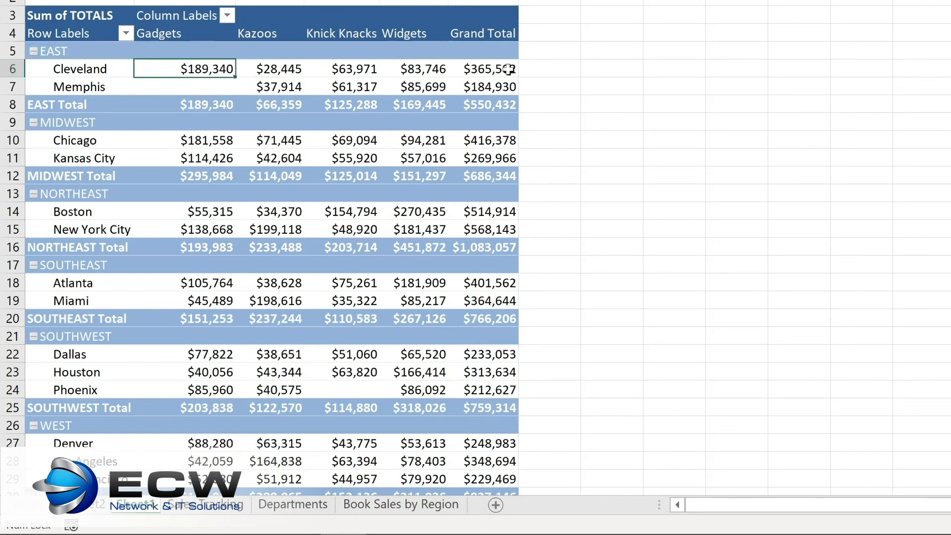
pyautogui.rightClick(478, 72)
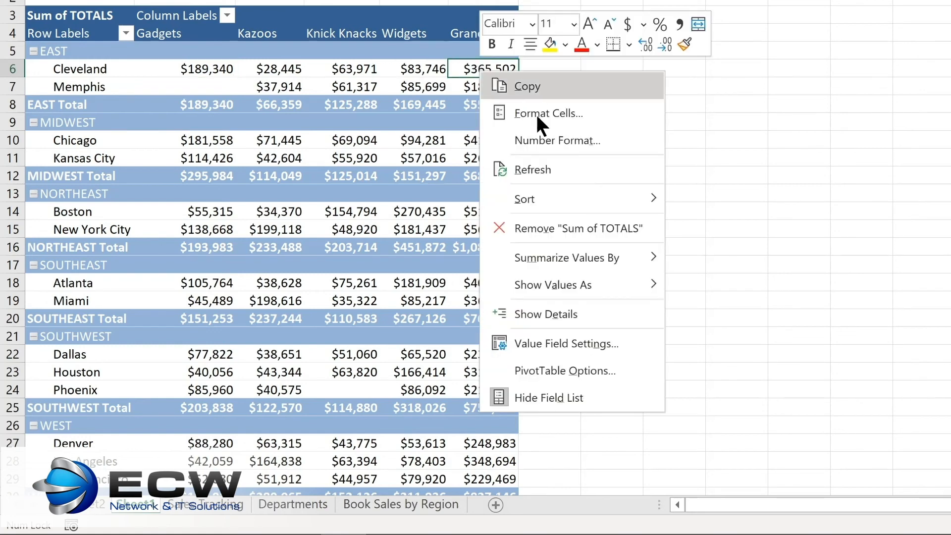
pyautogui.moveTo(534, 201)
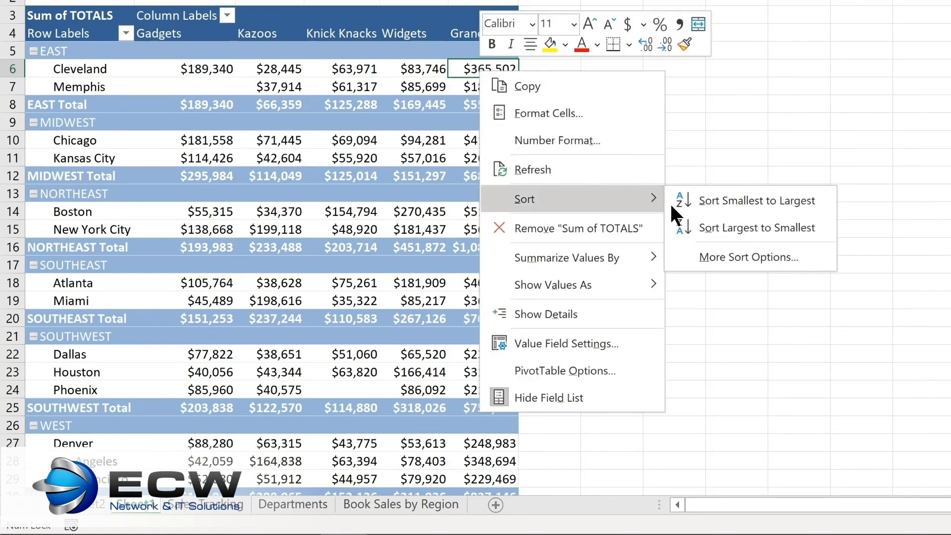
pyautogui.click(719, 198)
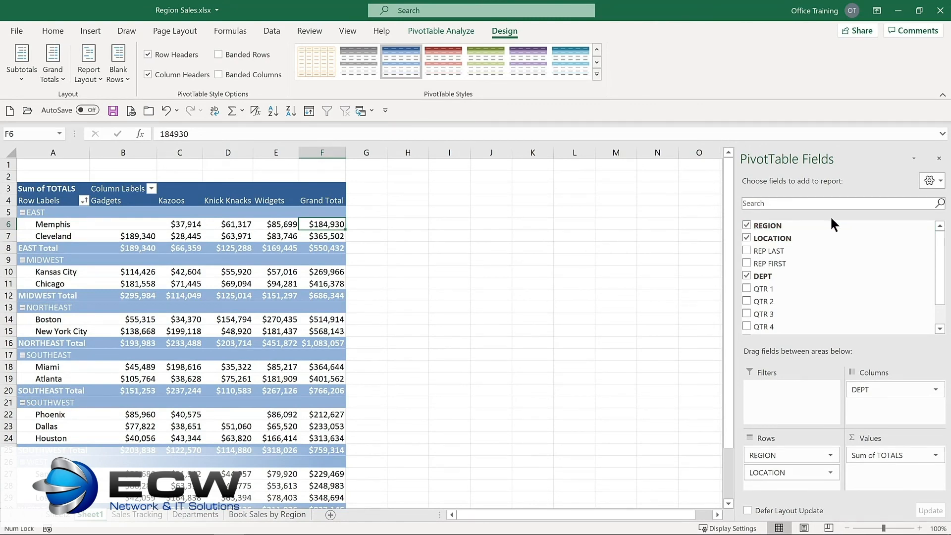
# - Remove the REGION field from the PivotTable rows and place it in the Filters area
pyautogui.click(746, 226)
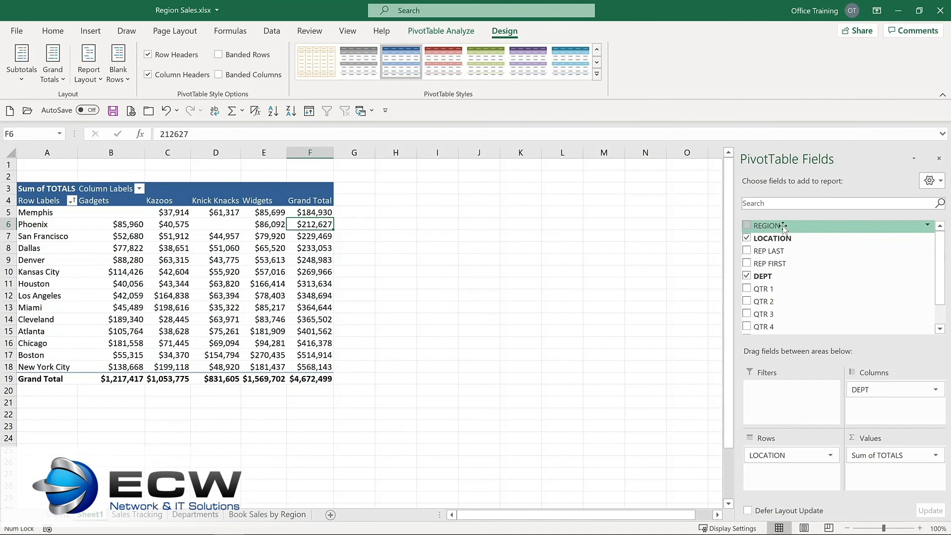
pyautogui.moveTo(783, 227); pyautogui.dragTo(771, 398)
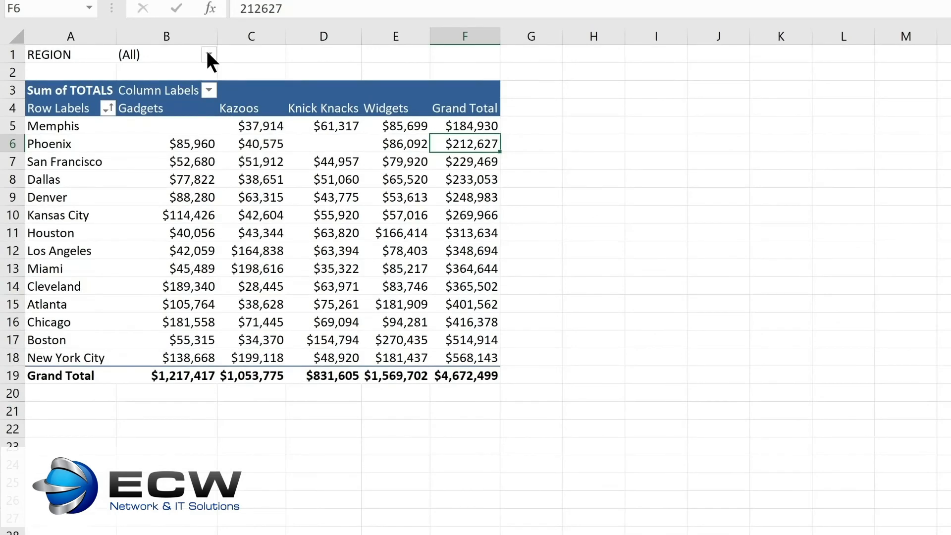
# - Filter the report to the MIDWEST region and set the REGION report filter back to (All)
pyautogui.click(208, 54)
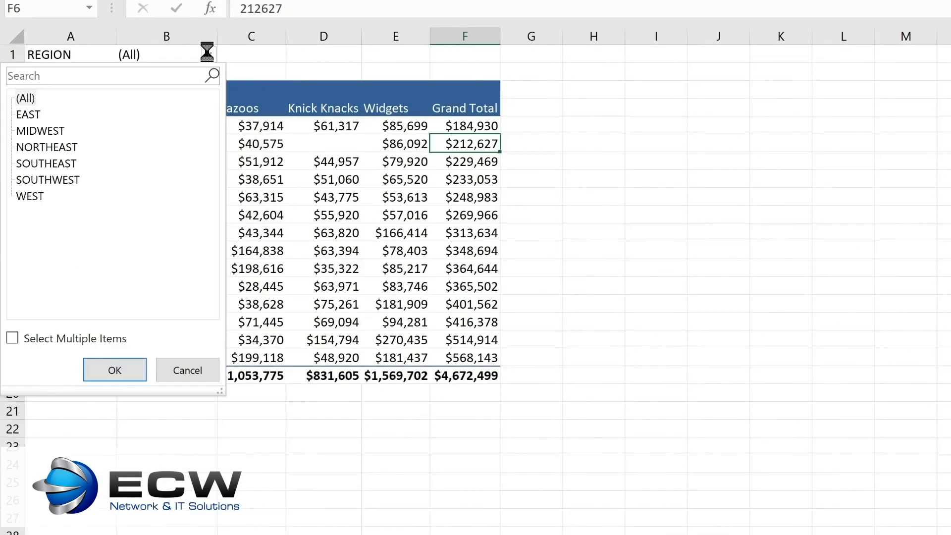
pyautogui.click(55, 130)
pyautogui.click(115, 370)
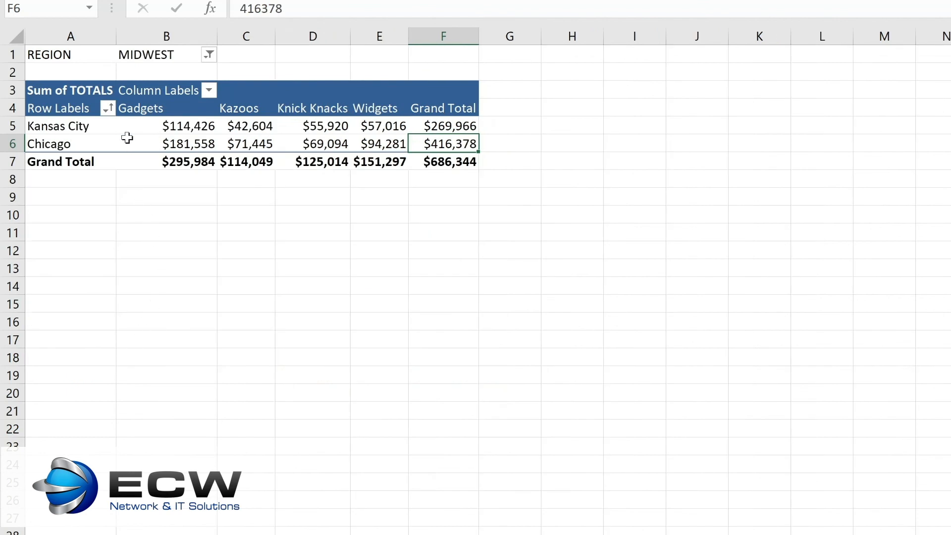
pyautogui.click(209, 55)
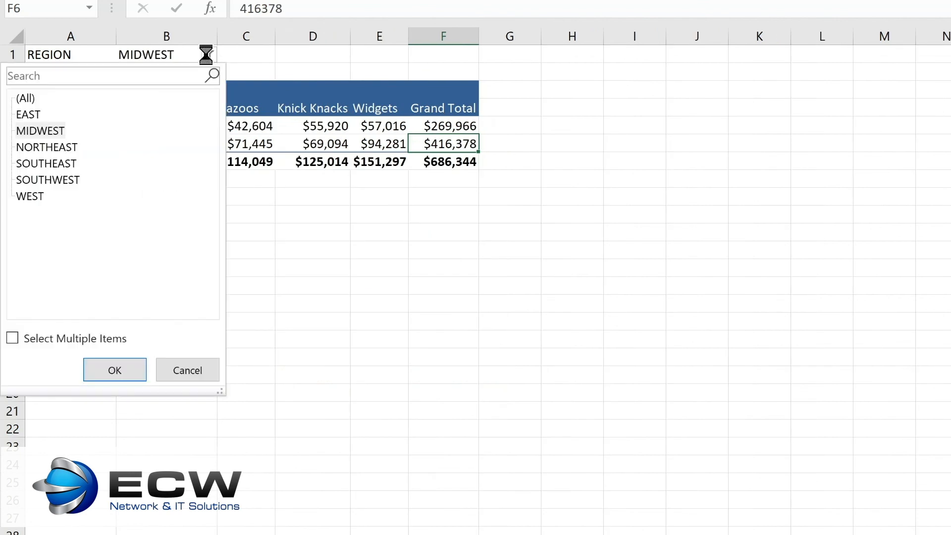
pyautogui.click(34, 94)
pyautogui.click(105, 373)
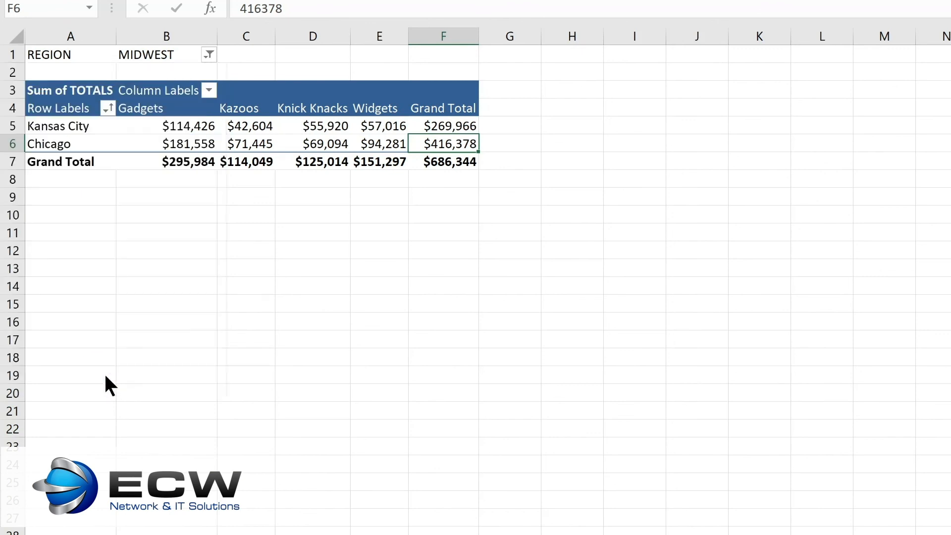